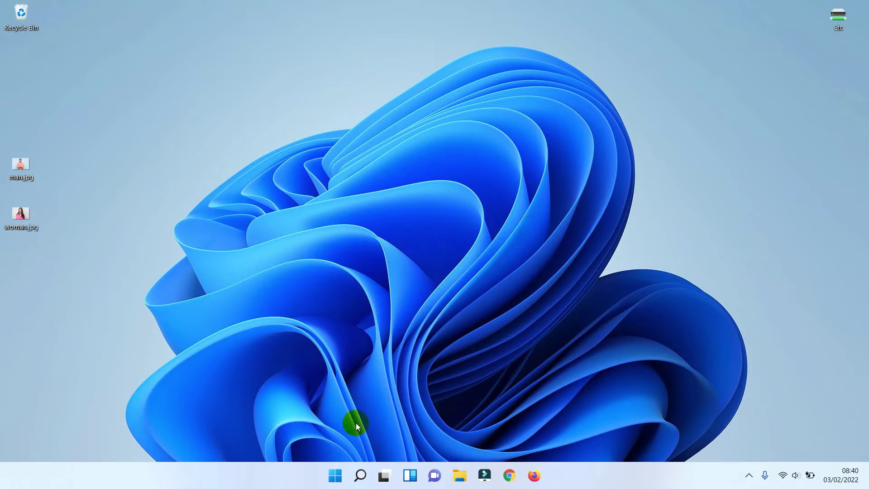
Launch PowerPoint from the Start menu and create a new blank presentation.
click(335, 475)
click(583, 146)
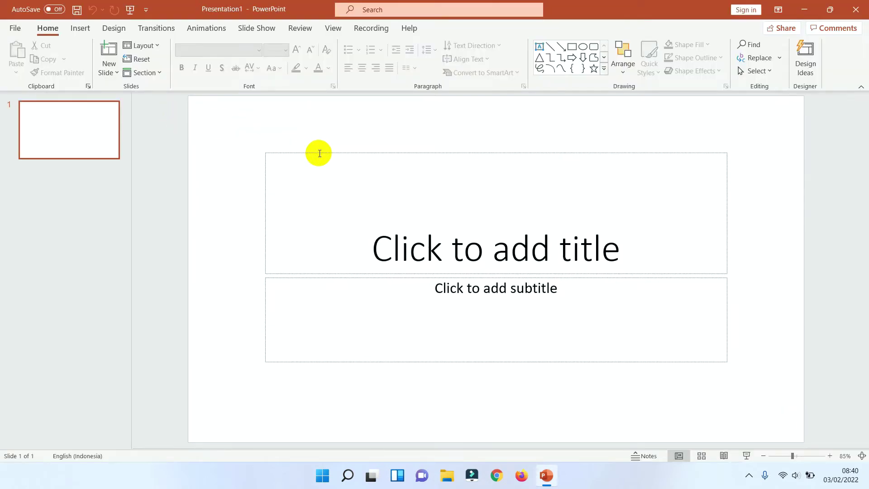
Delete the title and subtitle placeholders from the slide.
click(315, 152)
key(Delete)
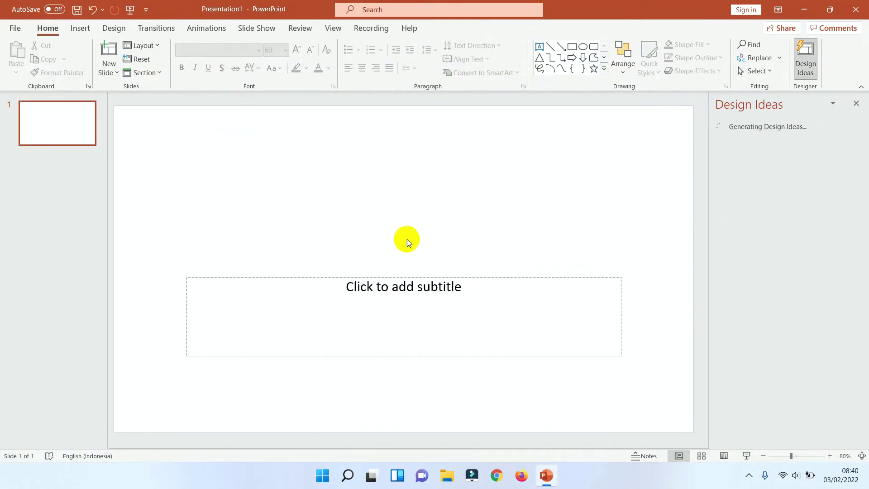
click(412, 278)
key(Delete)
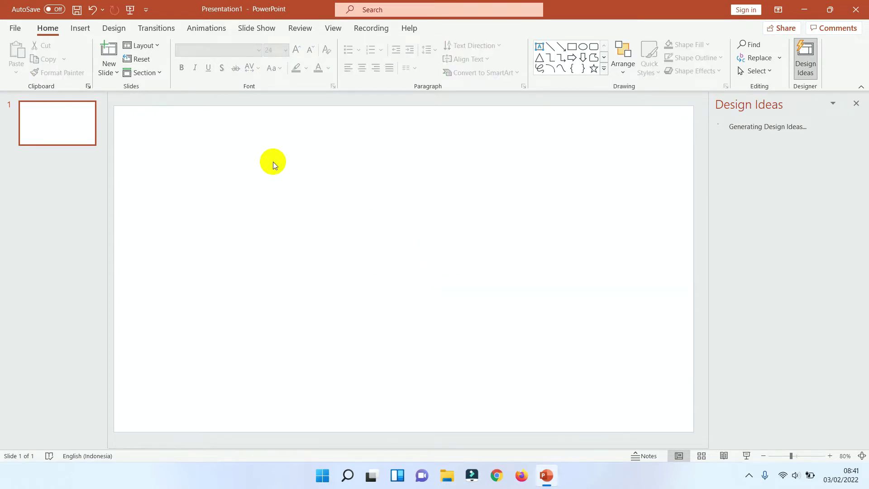
Draw a blue oval on the left of the slide.
click(84, 32)
click(182, 72)
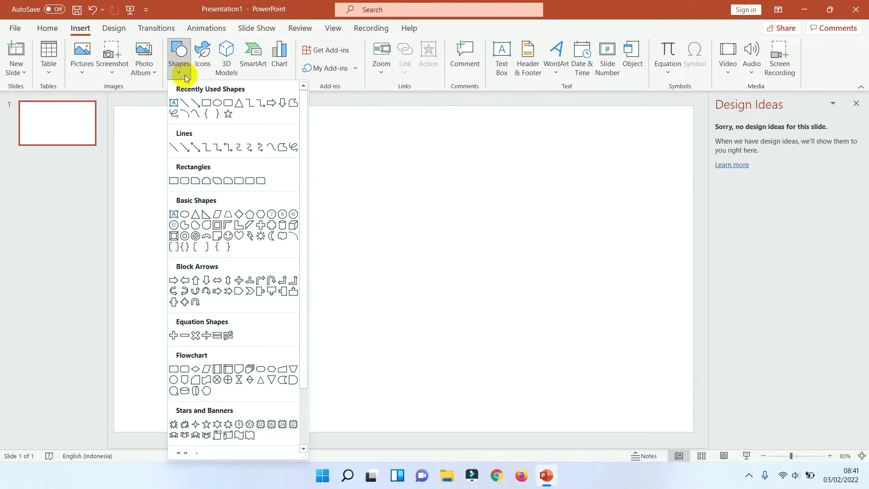
click(184, 214)
drag(155, 170, 308, 286)
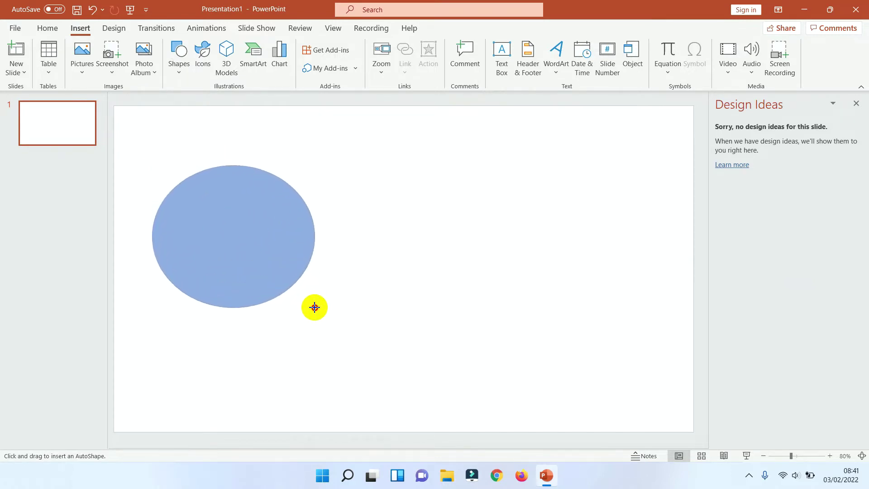
drag(308, 285, 314, 304)
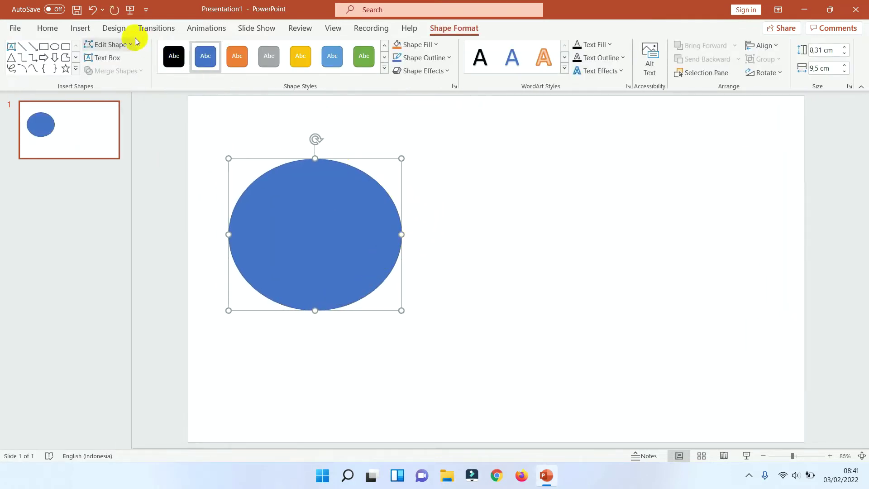
Insert the man.jpg photo from the Desktop.
click(80, 28)
click(84, 53)
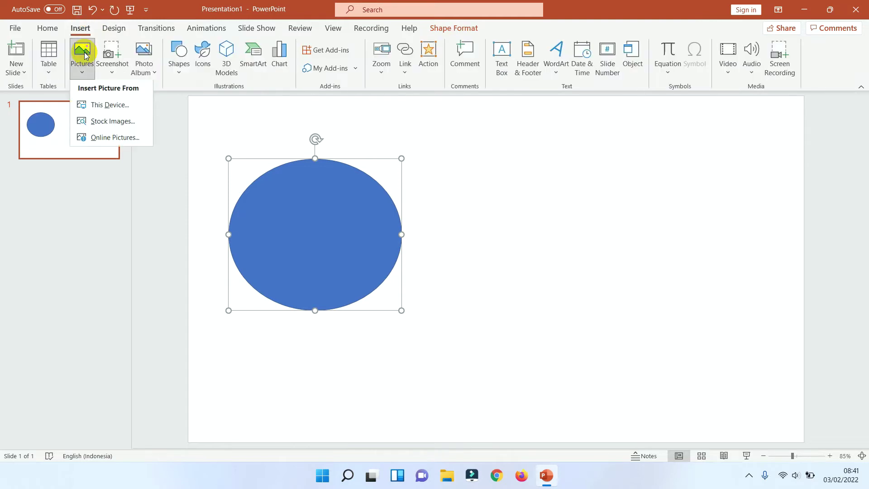
click(99, 104)
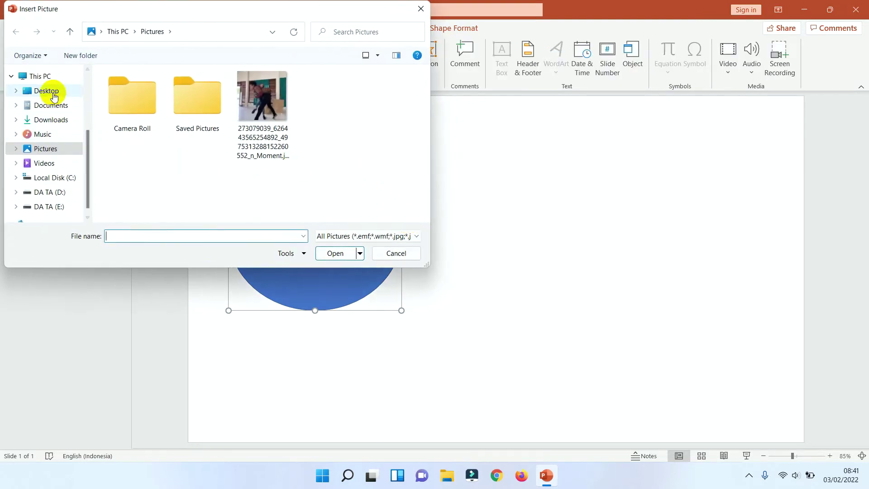
click(51, 91)
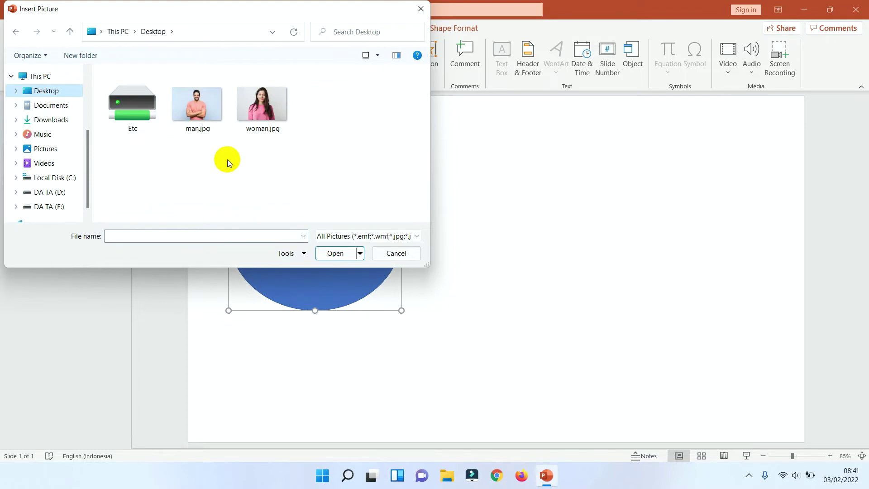
click(208, 104)
double_click(207, 105)
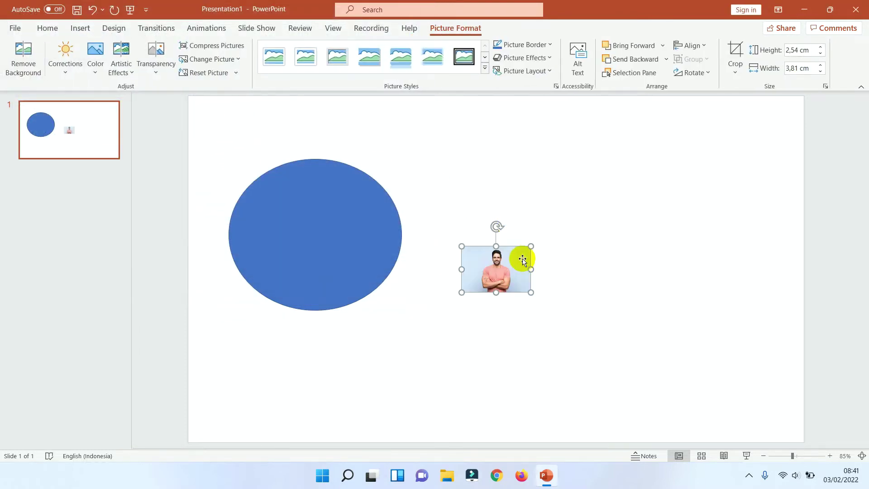
Enlarge the man's photo to 13.58 × 9.05 cm and move it over the oval's right half.
mouse_move(497, 271)
mouse_down()
mouse_move(488, 248)
mouse_move(436, 190)
mouse_move(590, 96)
mouse_up()
drag(499, 141, 481, 224)
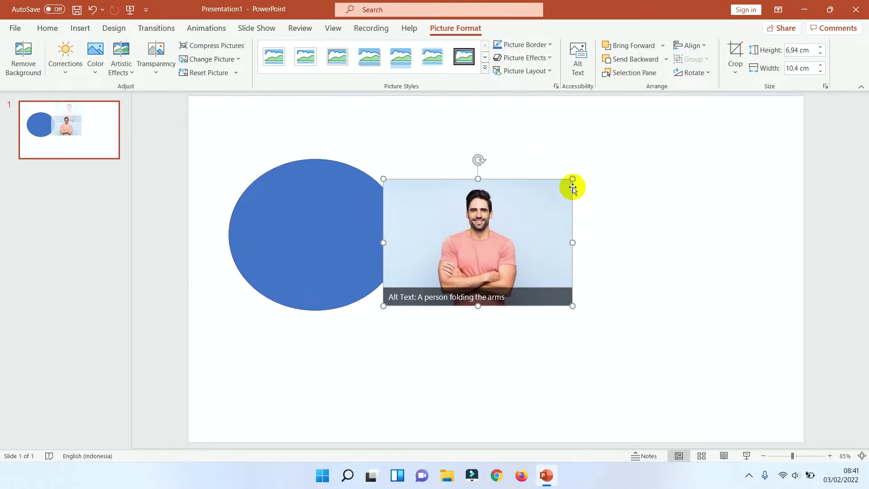
drag(571, 179, 599, 140)
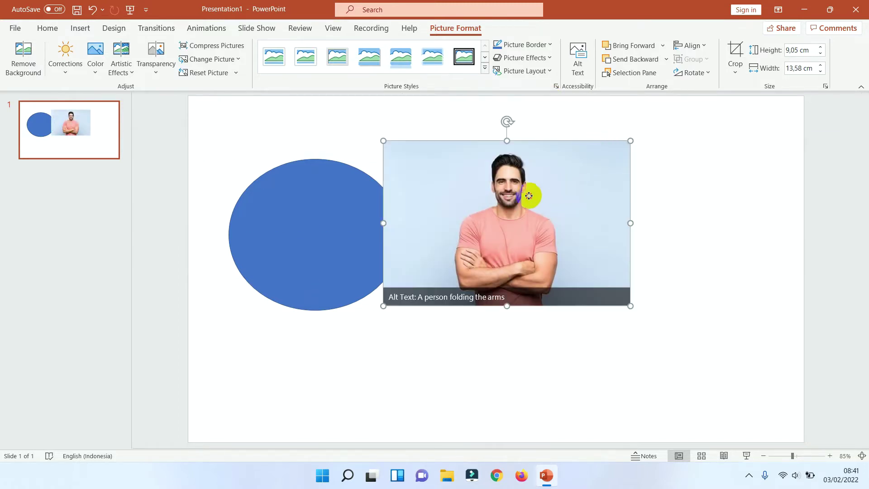
drag(494, 199, 426, 204)
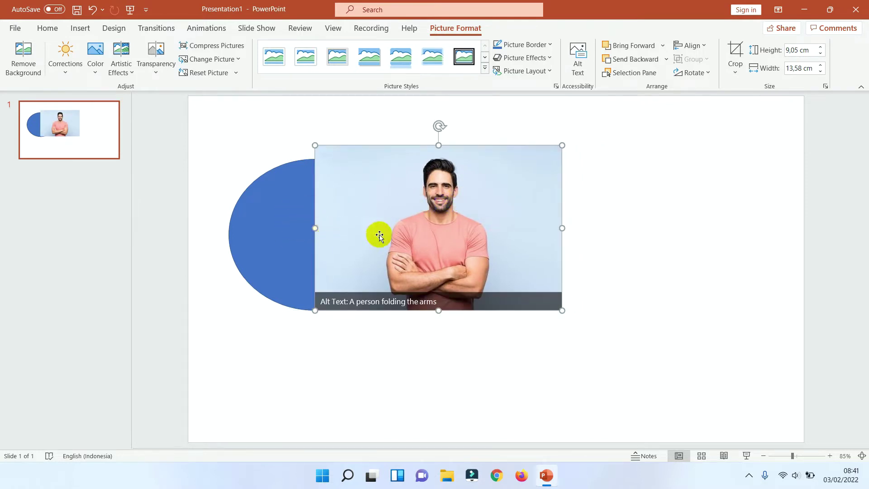
Send the man's photo to back, slide it under the oval, and select both.
right_click(379, 202)
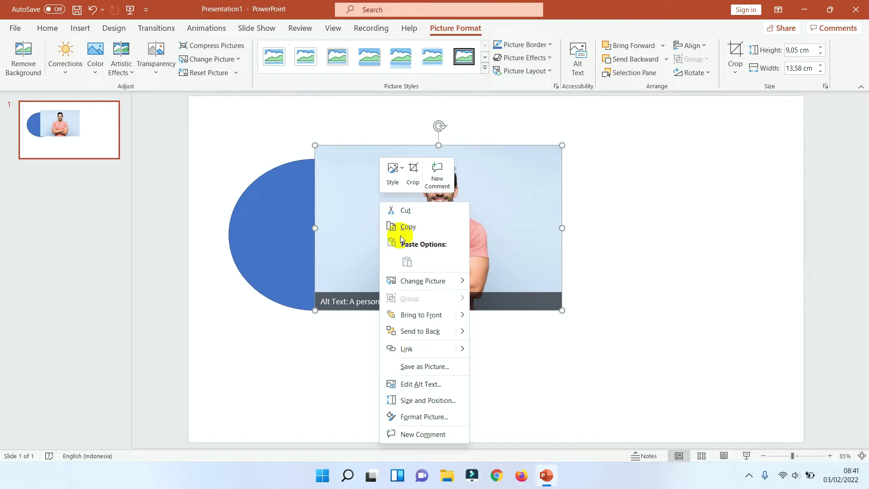
click(424, 333)
mouse_move(464, 218)
mouse_down()
mouse_move(368, 203)
mouse_move(375, 210)
mouse_move(351, 214)
mouse_up()
click(327, 216)
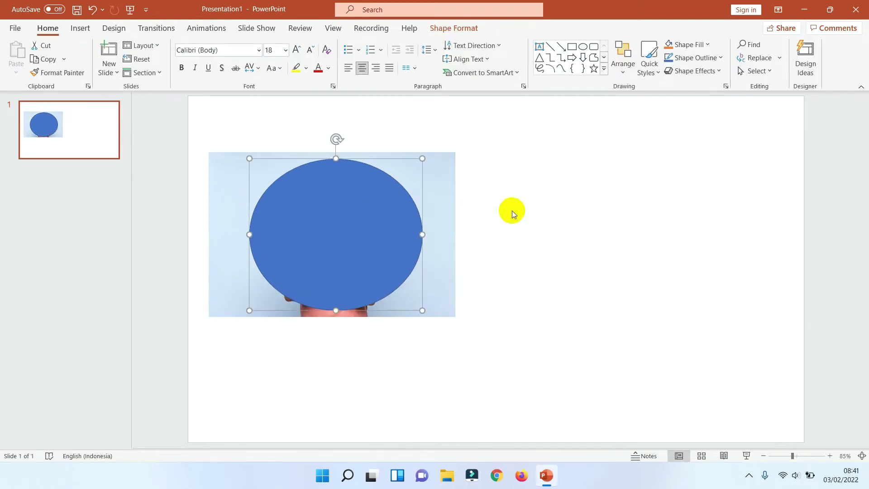
click(440, 191)
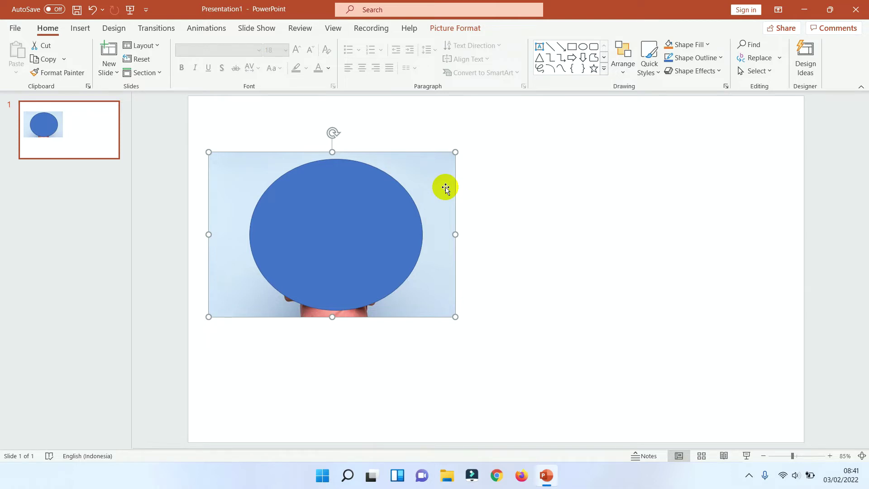
shift+click(356, 206)
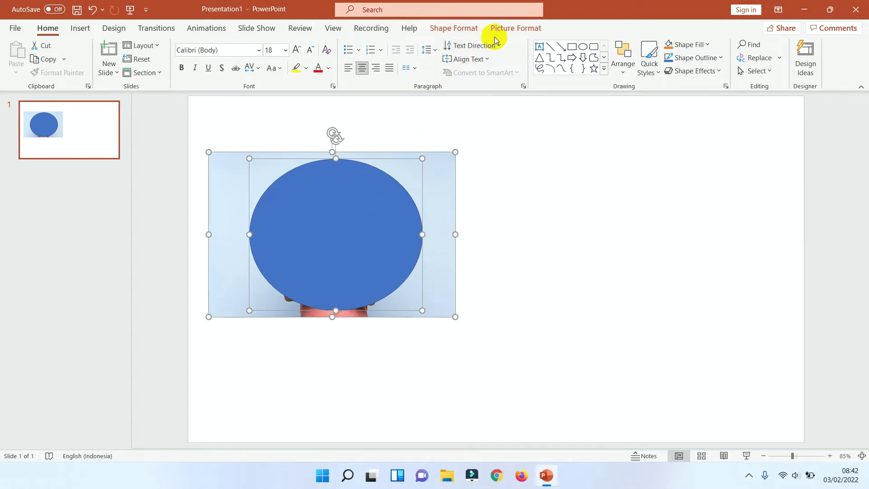
Merge the photo and blue oval with Merge Shapes > Intersect.
click(506, 29)
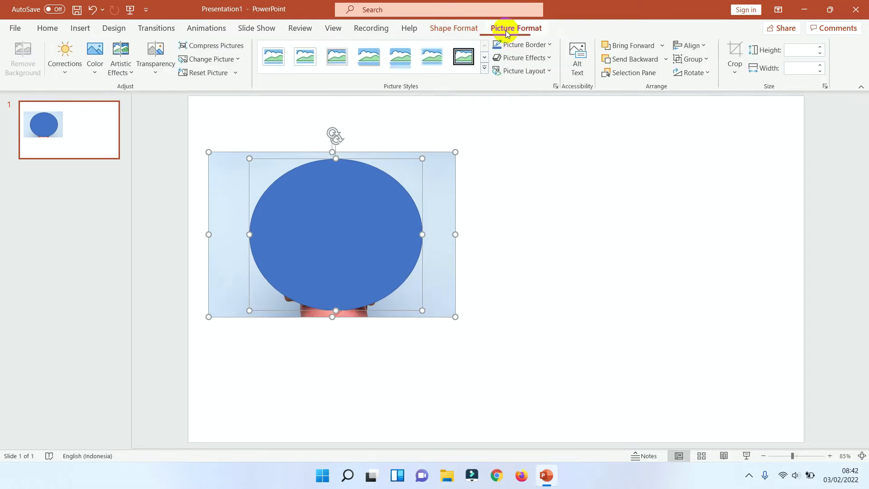
click(468, 31)
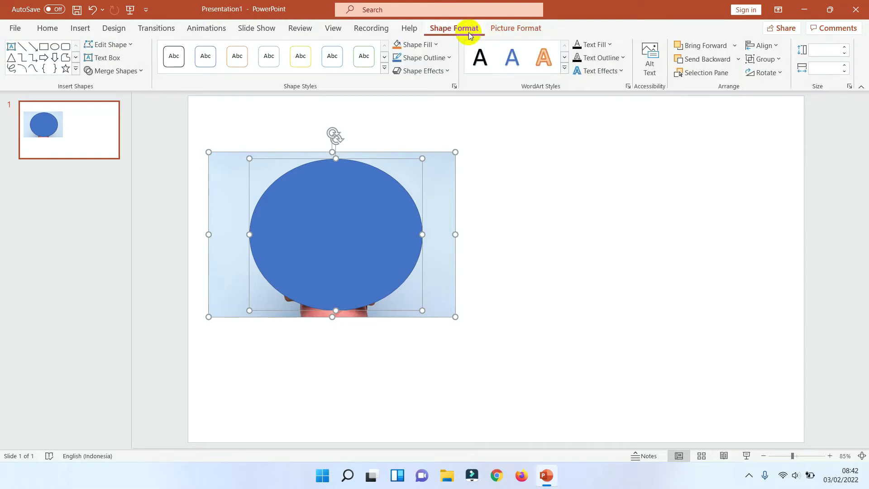
key(alt)
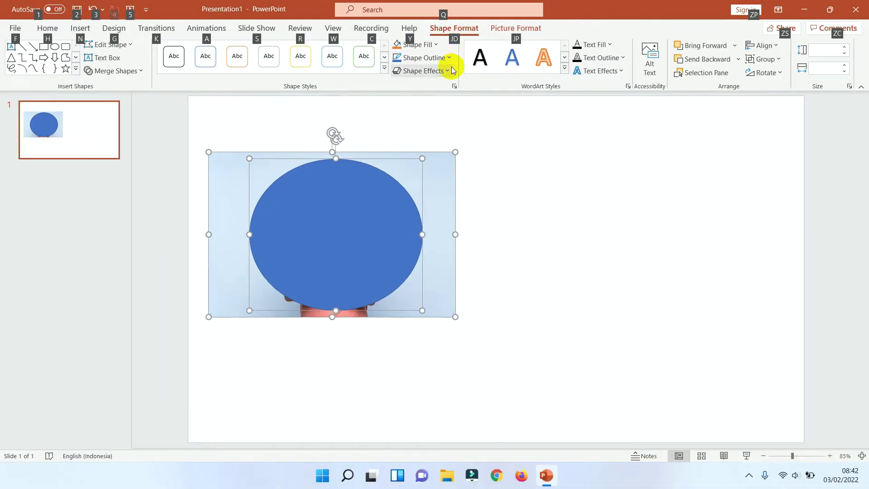
click(446, 70)
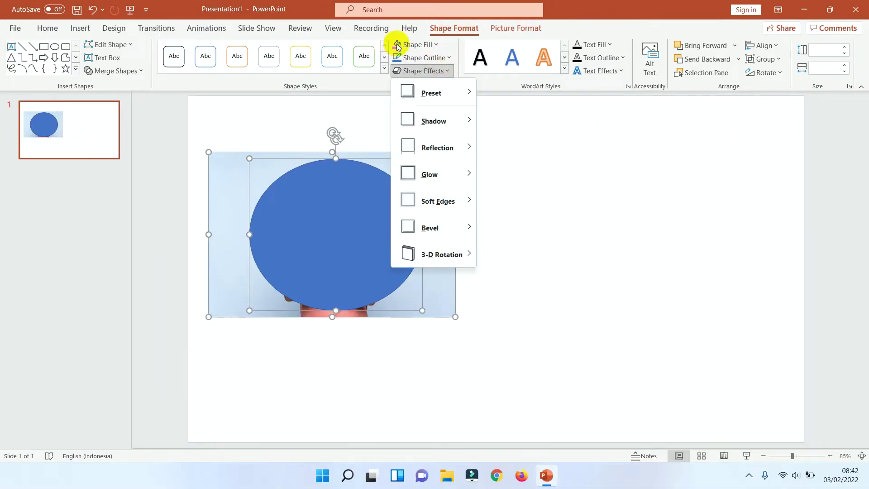
click(123, 71)
click(123, 71)
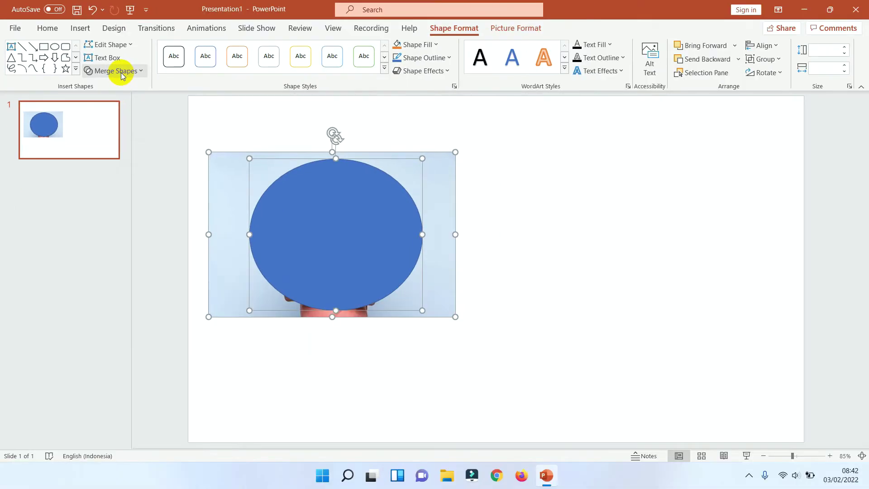
click(121, 71)
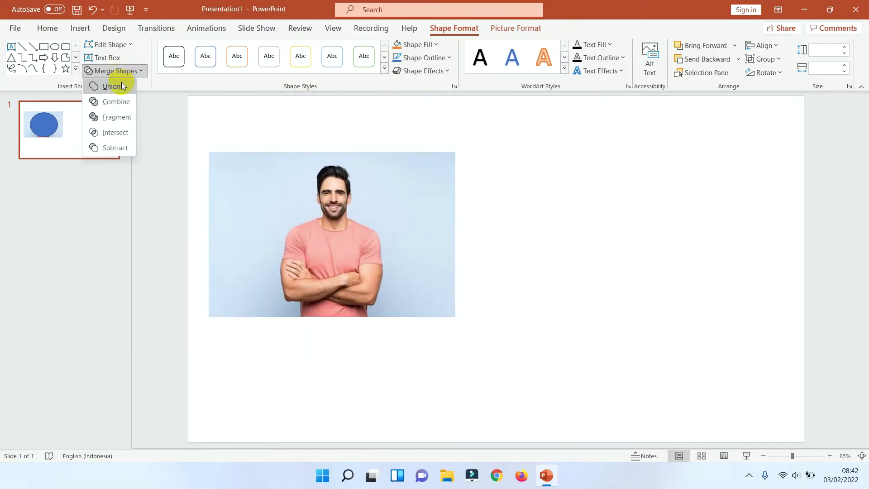
click(124, 134)
Reselect the oval portrait and move it slightly up and to the left.
click(480, 219)
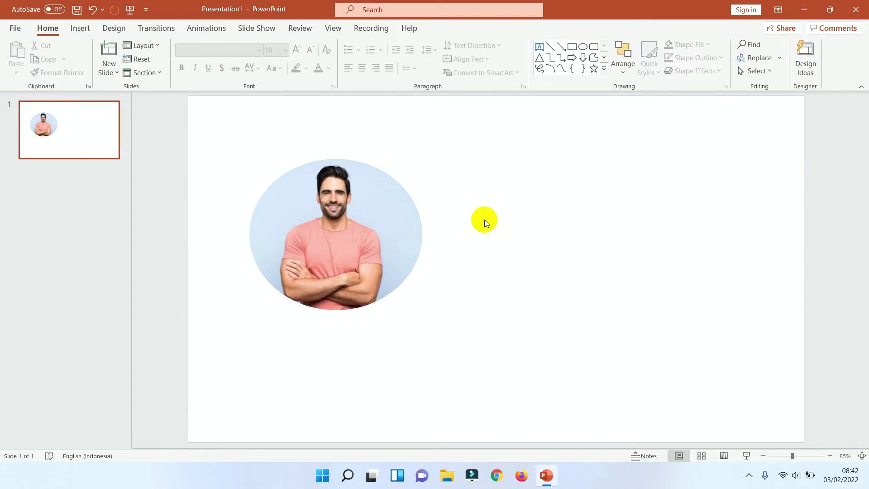
click(360, 239)
drag(360, 238, 346, 206)
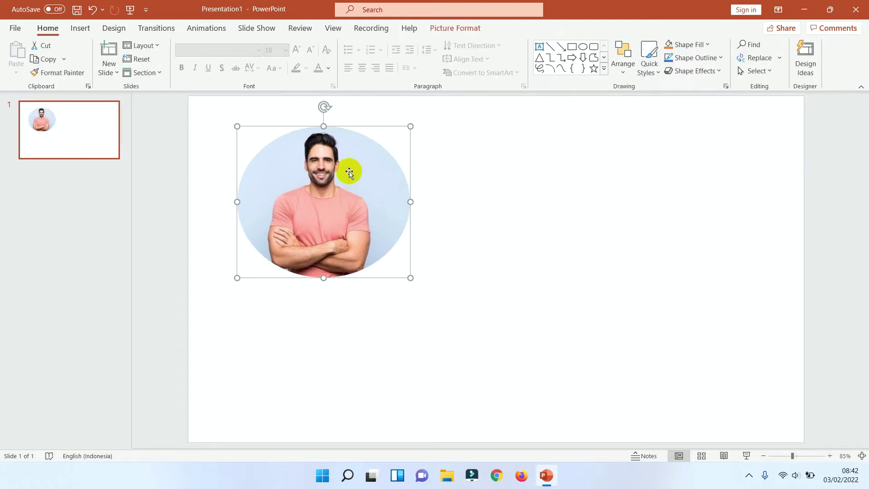
drag(348, 171, 349, 188)
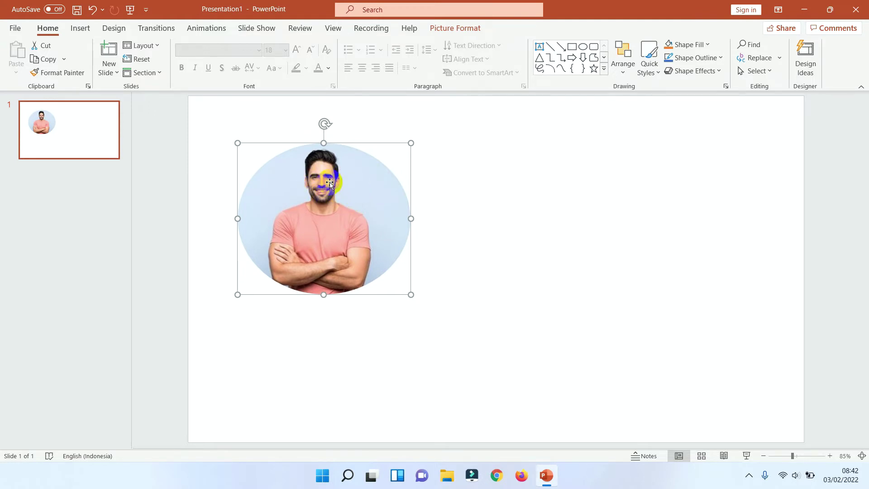
Crop the oval portrait, shifting the man's photo inside and tightening the top-right corner.
right_click(336, 175)
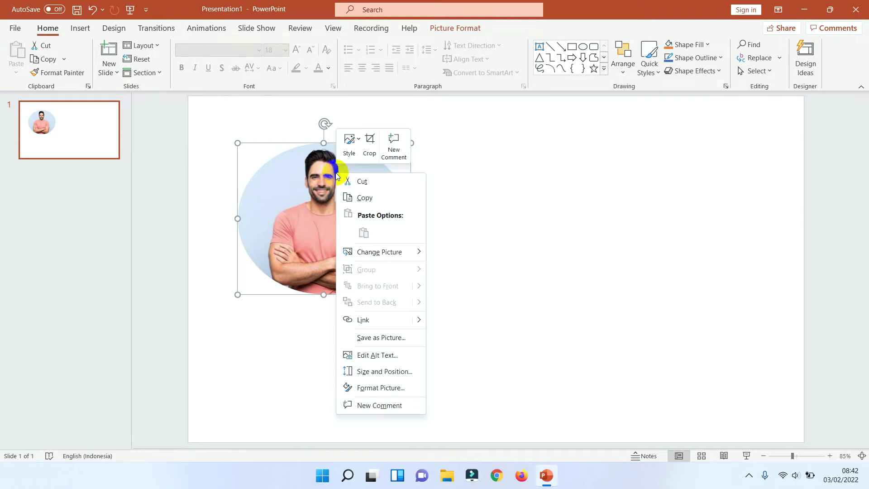
click(369, 151)
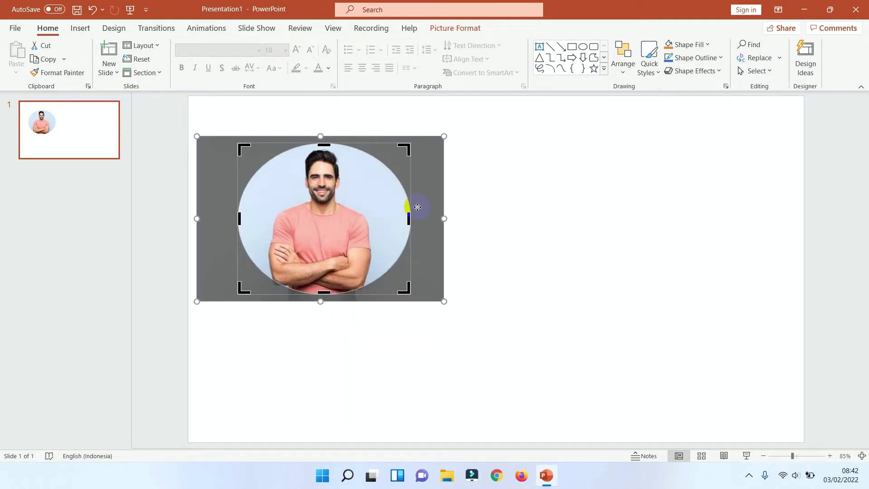
drag(424, 156, 448, 132)
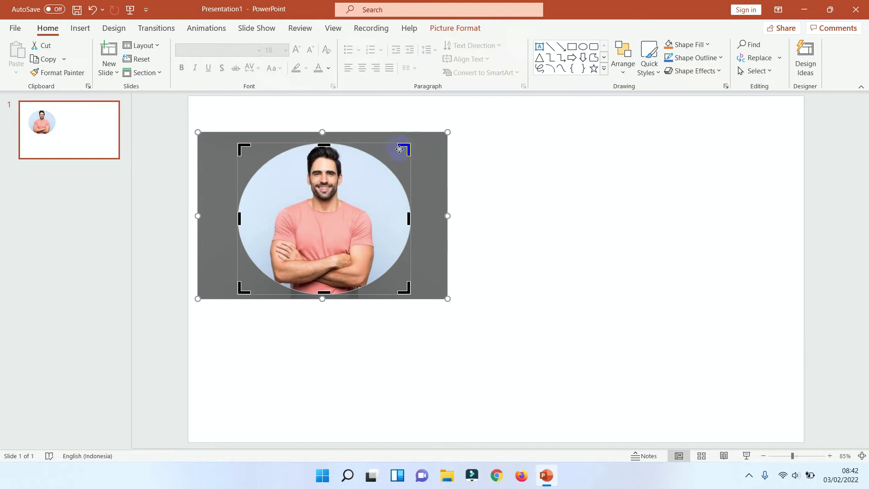
drag(402, 146, 407, 142)
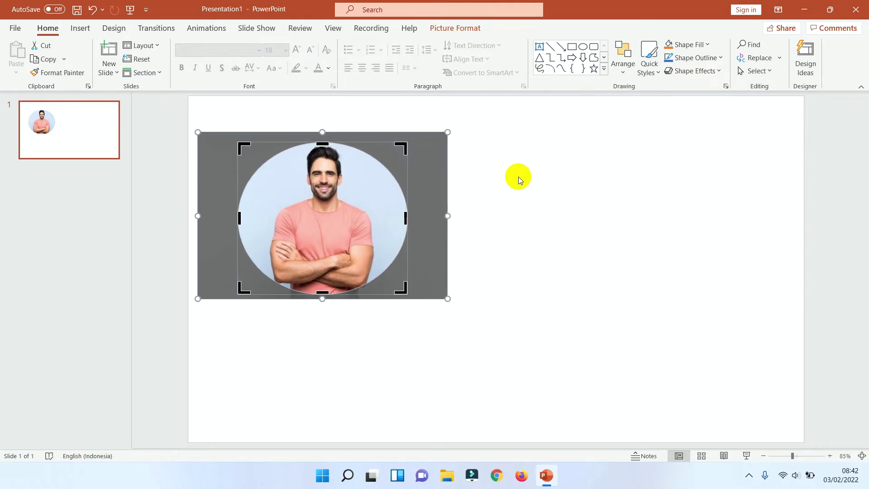
click(501, 195)
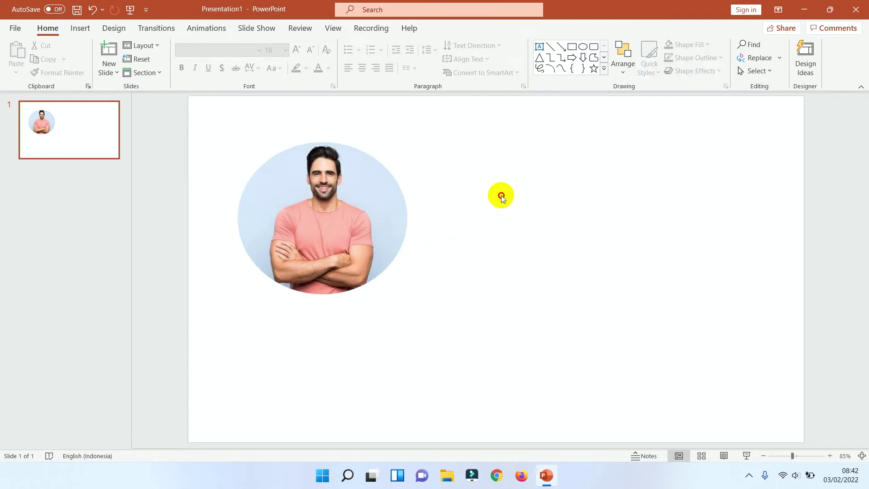
Nudge the oval portrait up-left, then draw a large Heart shape on the slide's right.
drag(345, 210, 313, 194)
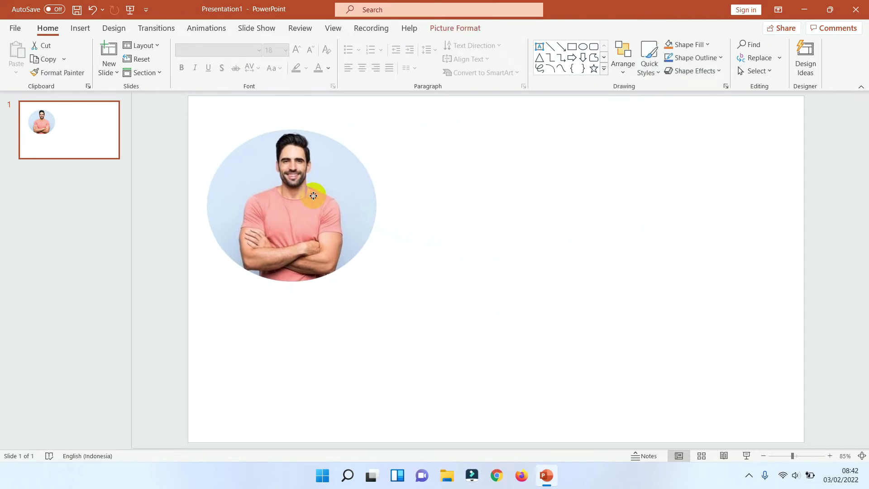
click(432, 208)
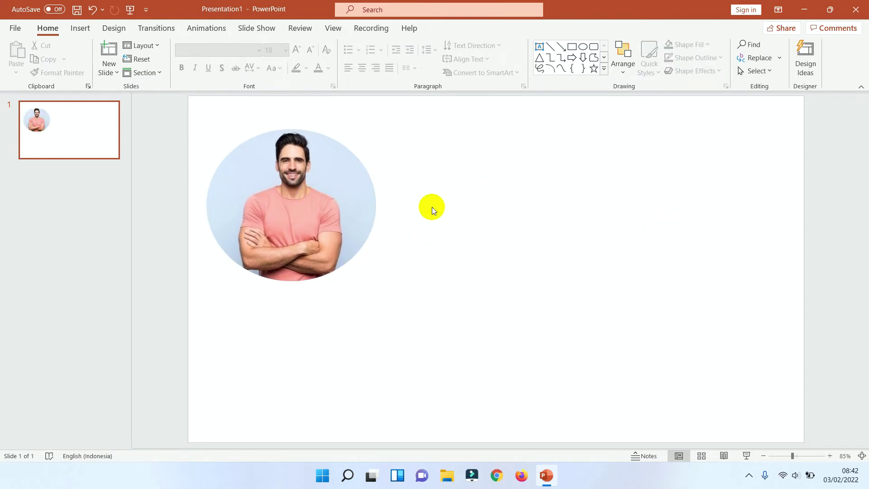
click(81, 28)
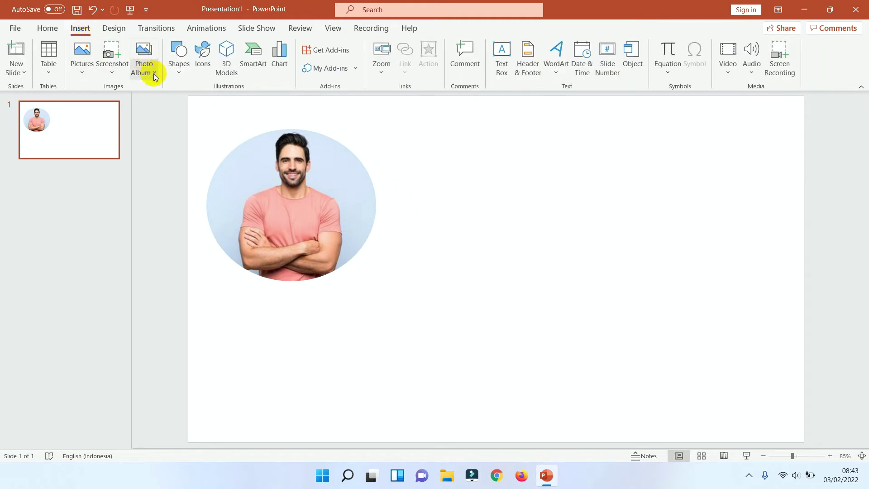
click(180, 73)
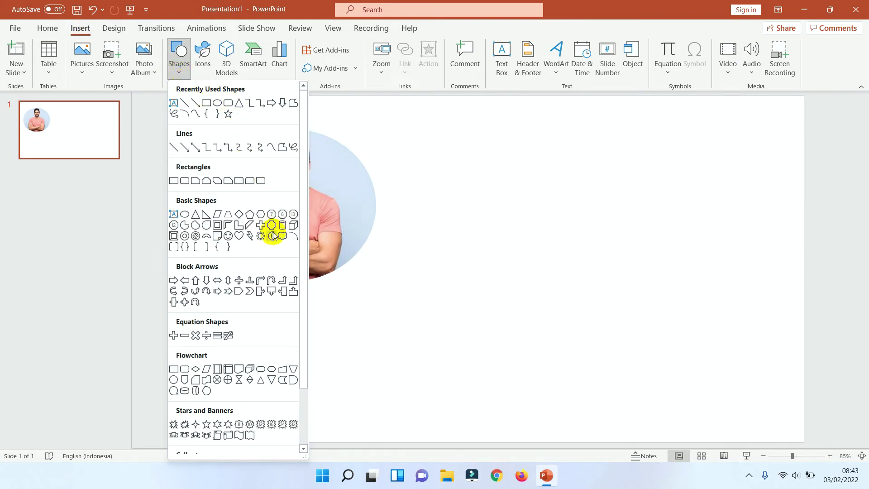
click(239, 236)
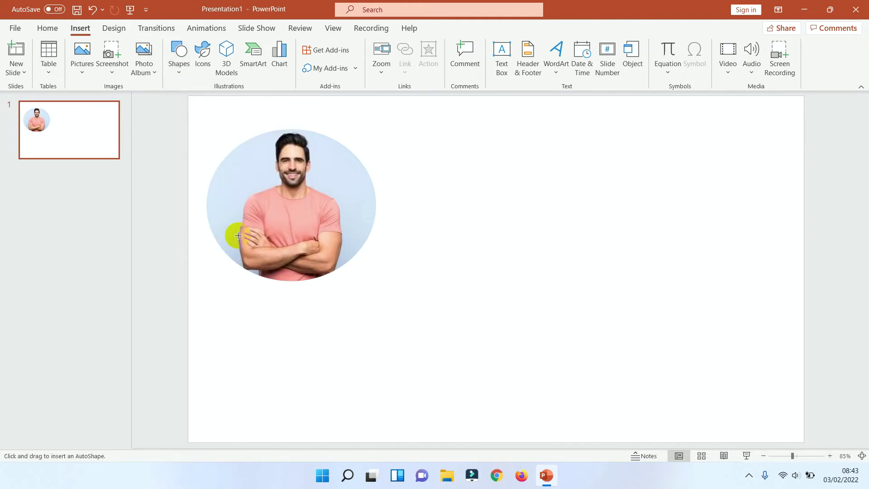
mouse_move(472, 149)
mouse_down()
mouse_move(586, 238)
mouse_move(658, 318)
mouse_up()
drag(584, 238, 619, 217)
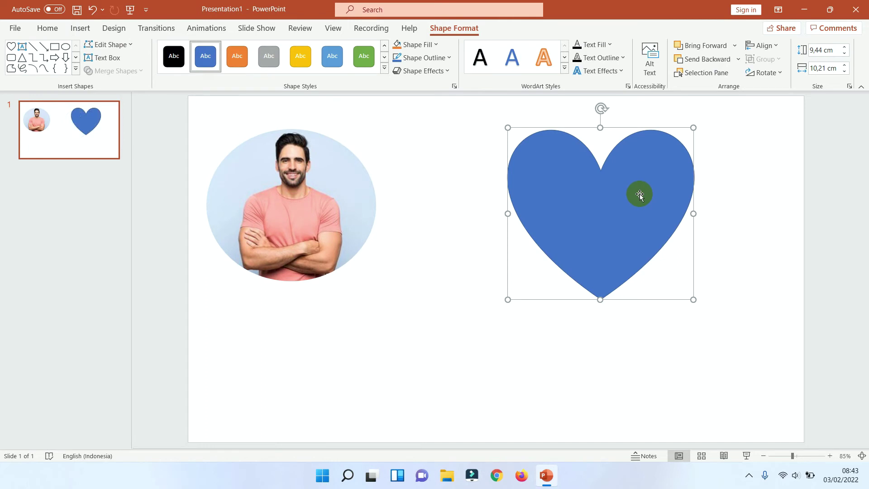
Fill the heart with the woman.jpg picture using Format Shape's picture fill.
right_click(586, 199)
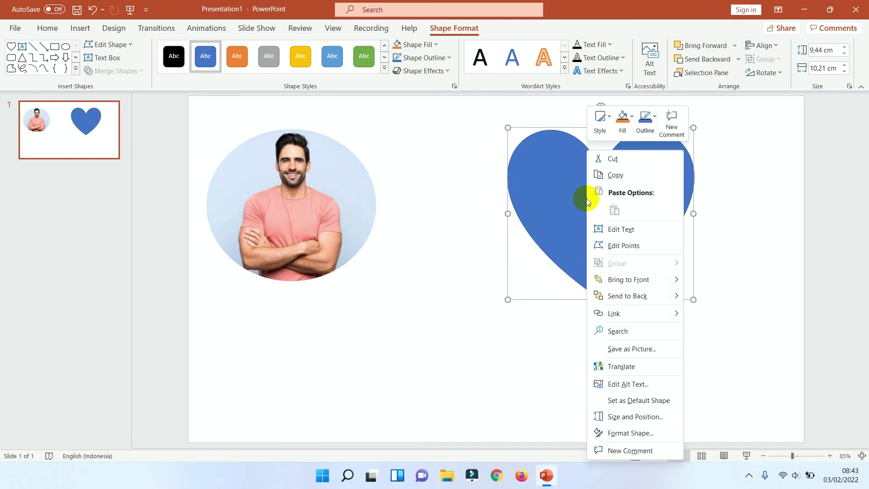
click(650, 436)
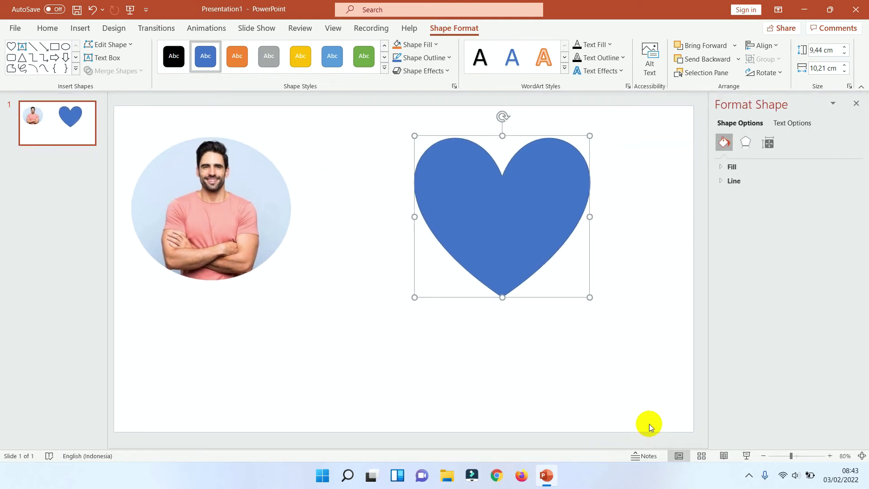
click(723, 167)
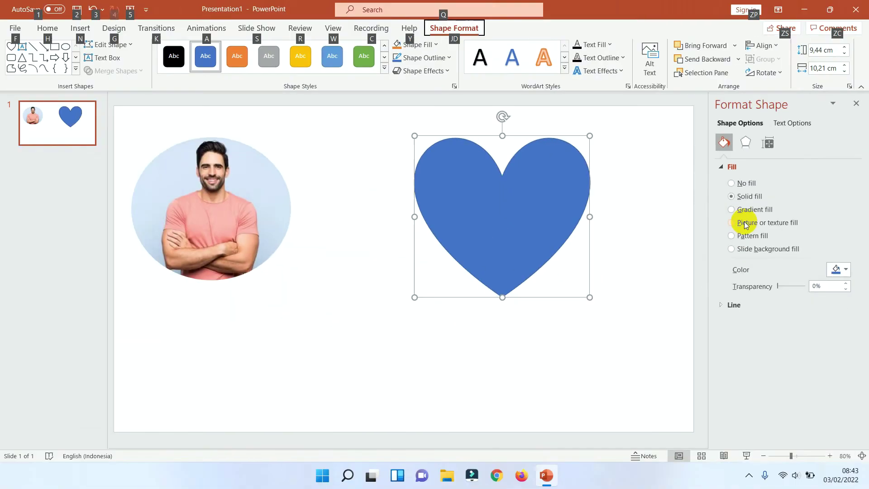
click(745, 222)
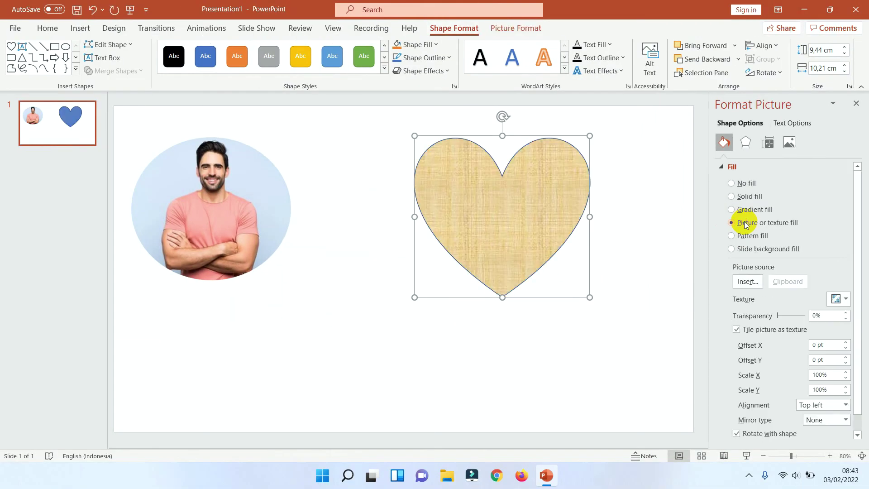
click(746, 281)
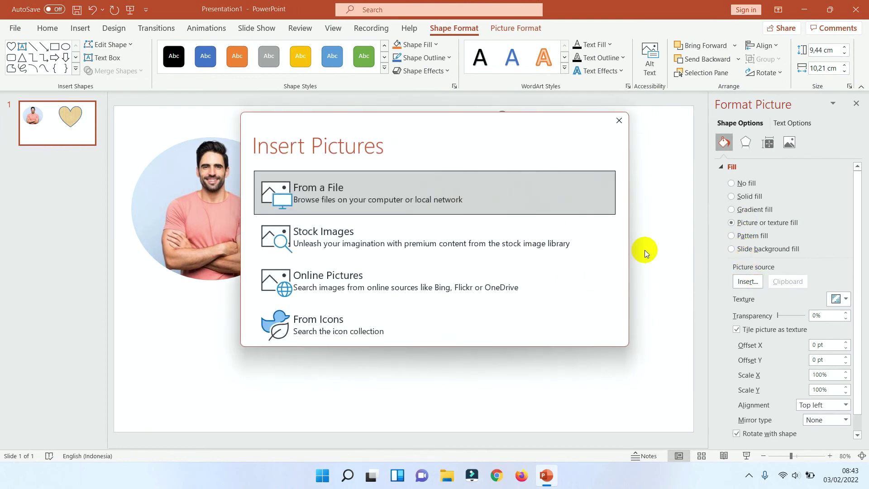
click(406, 189)
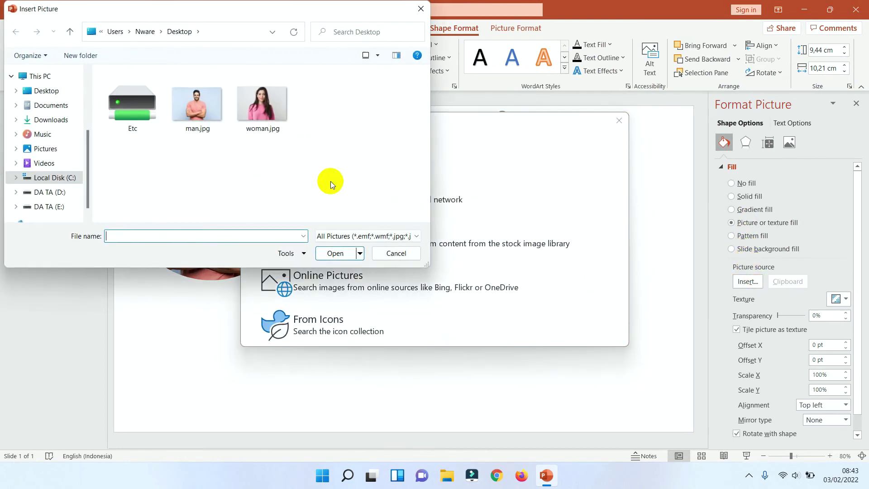
click(251, 120)
click(335, 252)
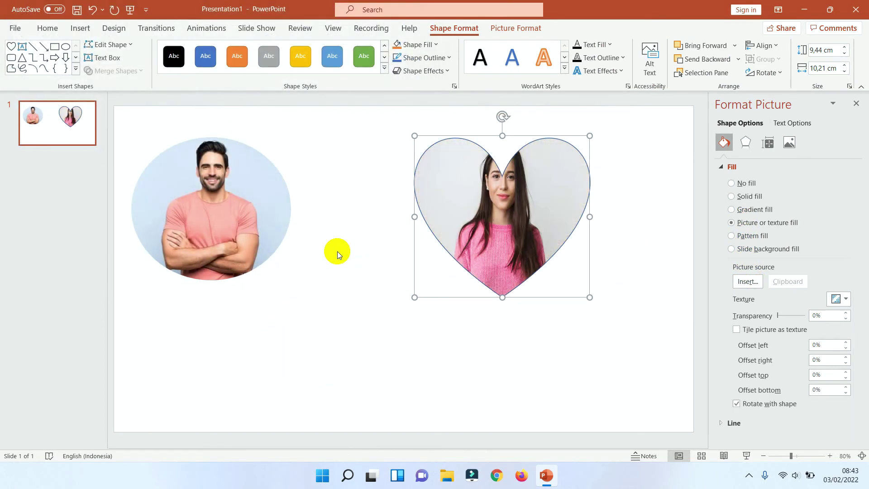
click(626, 208)
Crop to enlarge the woman's photo inside the heart and move the heart nearer the oval.
mouse_move(525, 187)
mouse_down()
mouse_move(465, 195)
mouse_move(476, 187)
mouse_up()
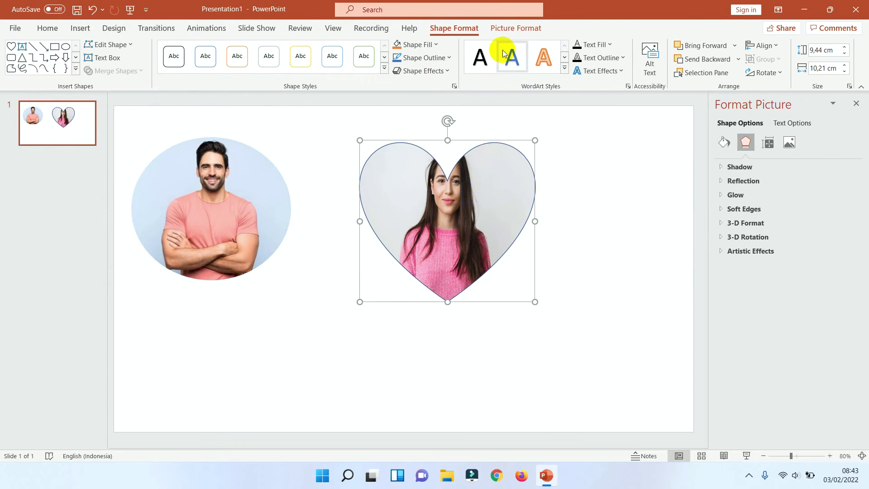
click(511, 31)
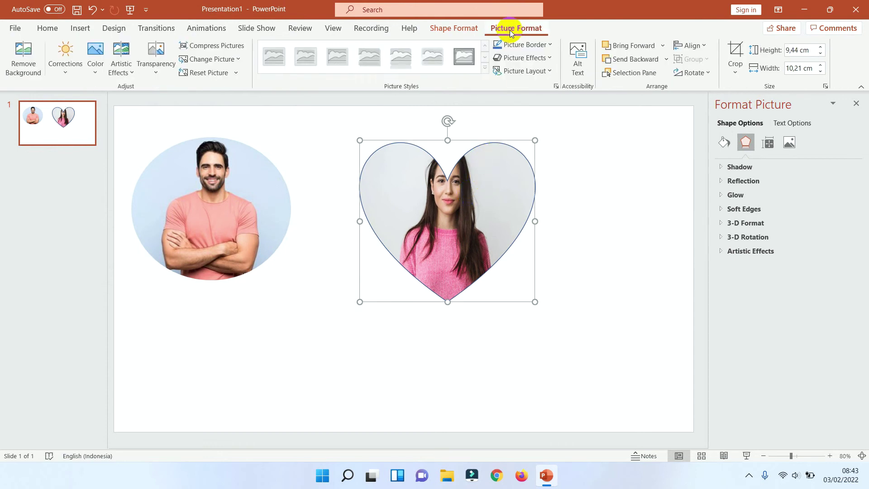
click(734, 50)
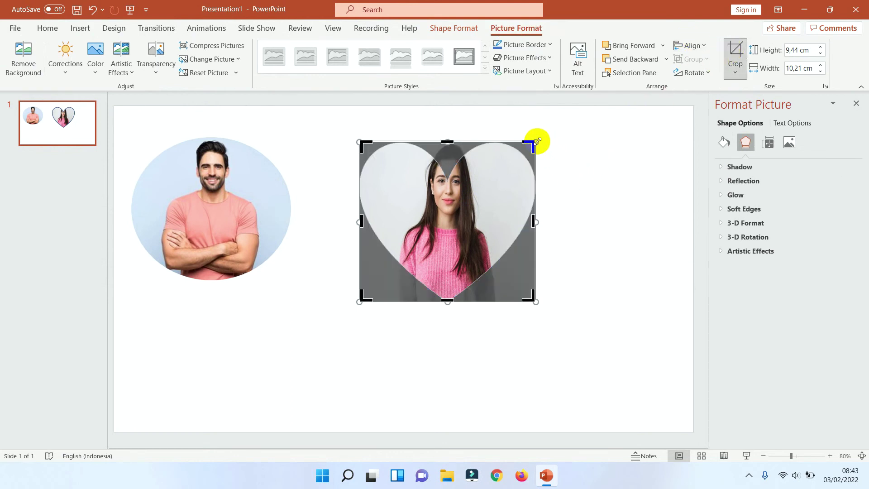
mouse_move(536, 142)
mouse_down()
mouse_move(563, 122)
mouse_move(533, 184)
mouse_move(532, 164)
mouse_up()
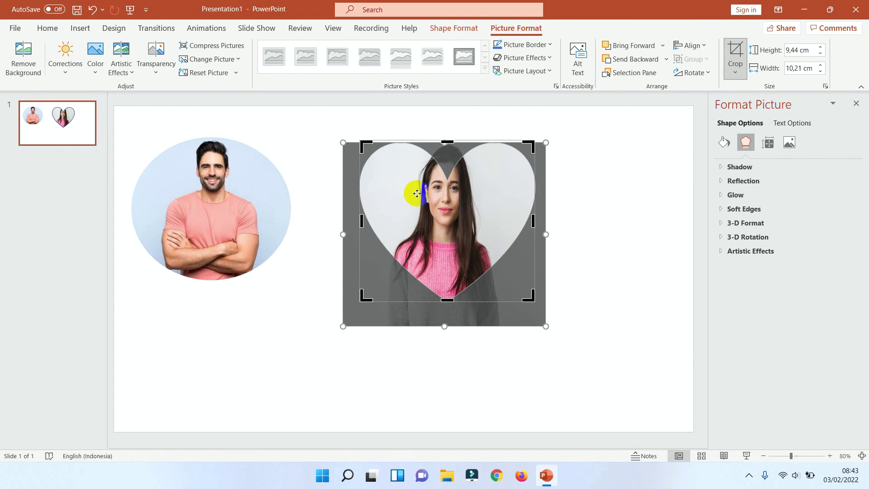
click(592, 235)
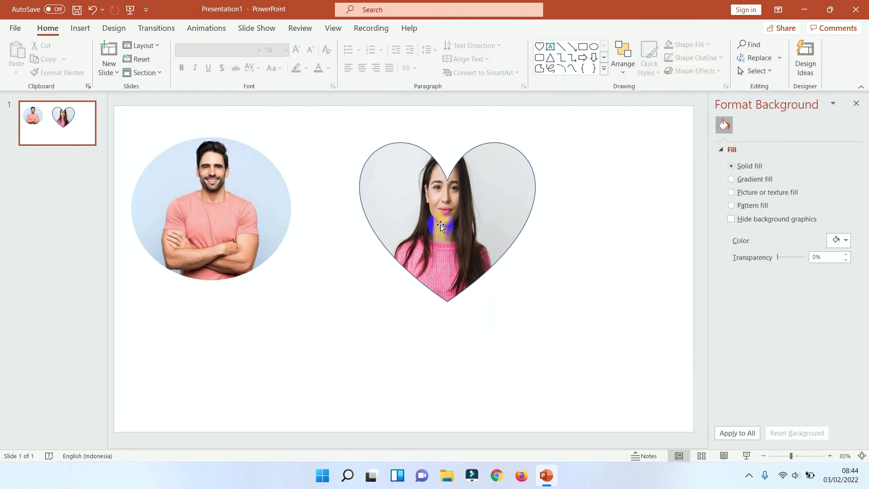
mouse_move(445, 226)
mouse_down()
mouse_move(464, 210)
mouse_move(422, 210)
mouse_up()
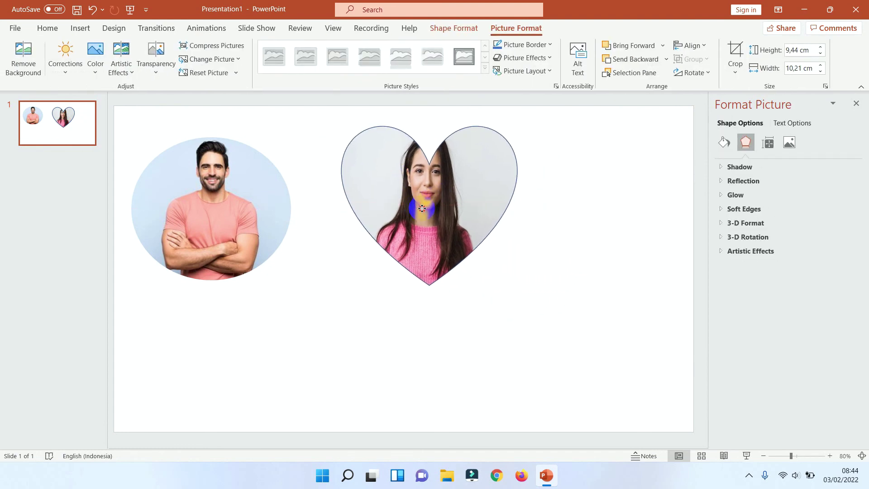
click(570, 202)
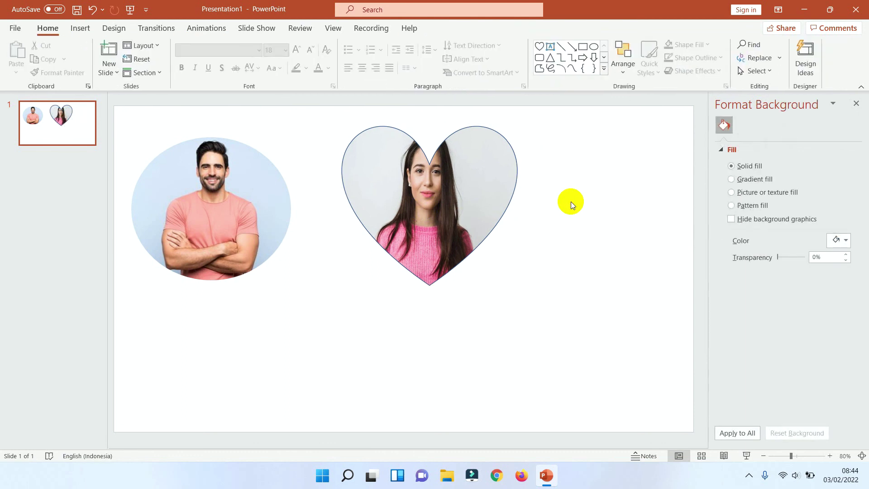